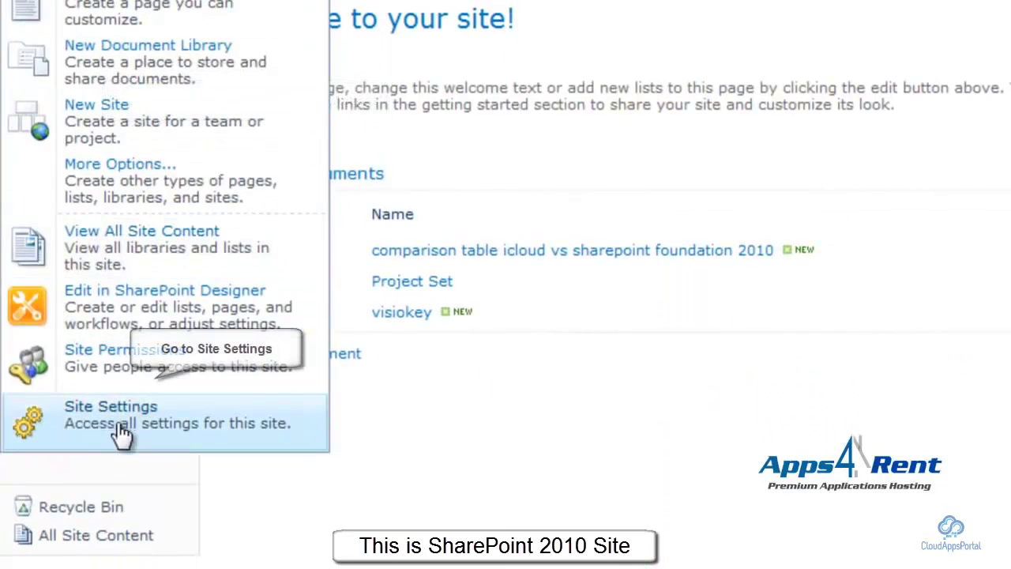
- Check the Document Sets feature and its activation status in the site collection features of the site settings
click(118, 436)
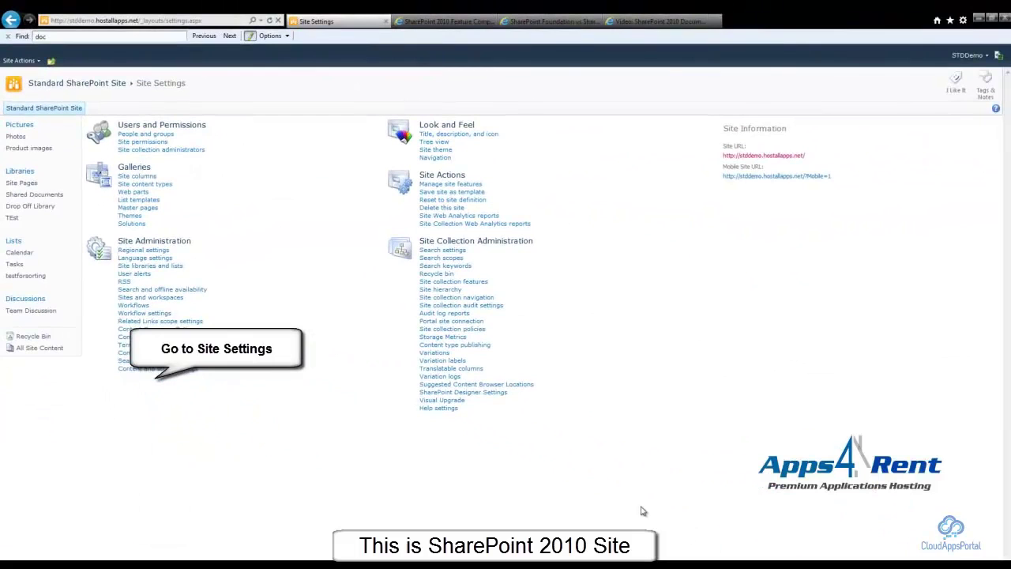
drag(536, 244, 482, 246)
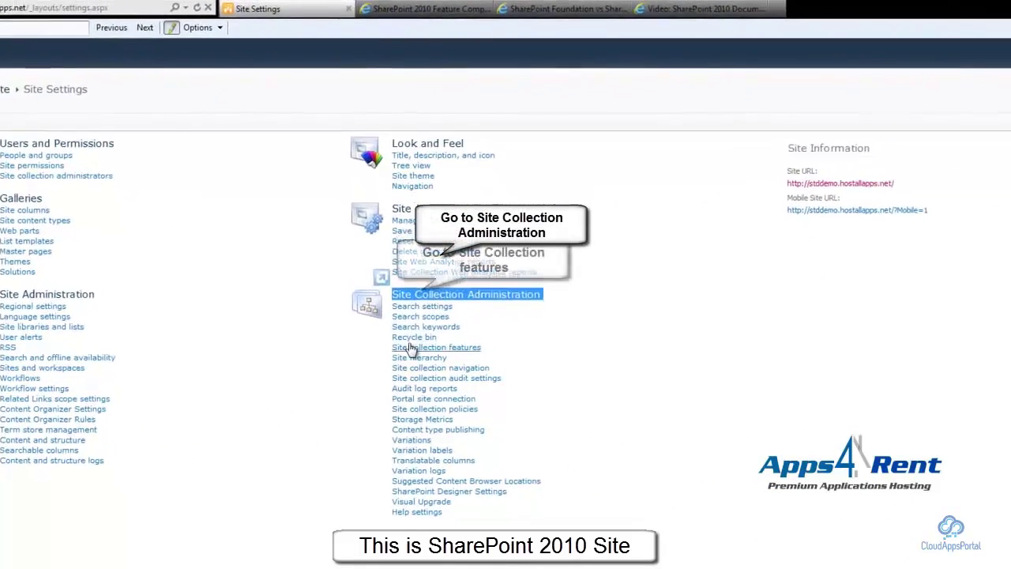
click(393, 307)
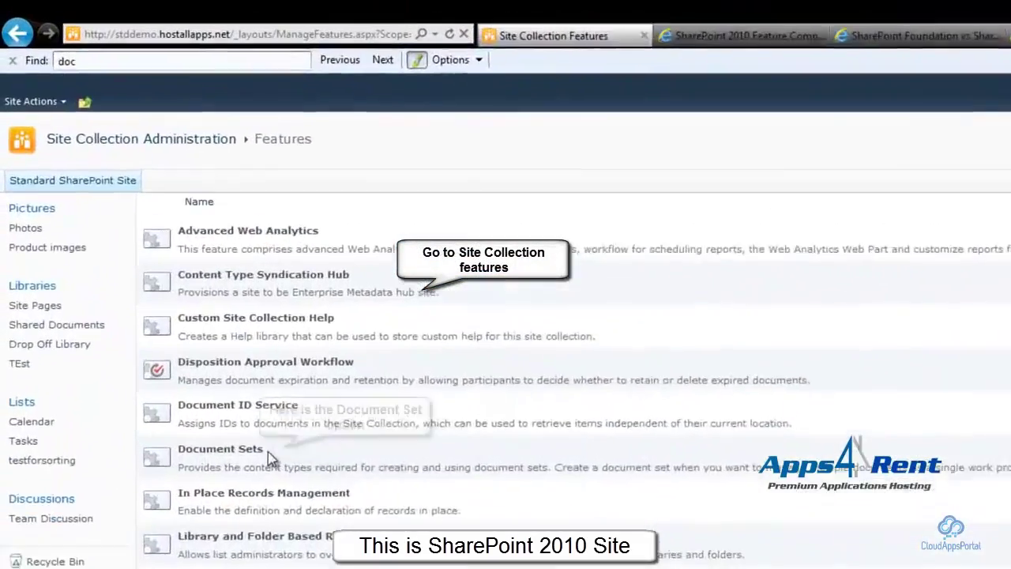
triple_click(134, 272)
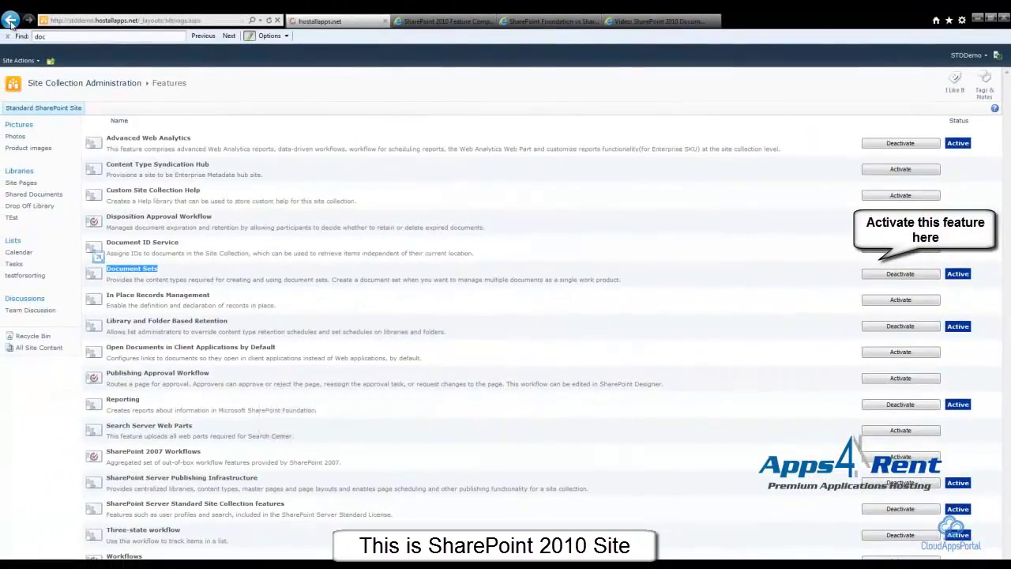
click(10, 21)
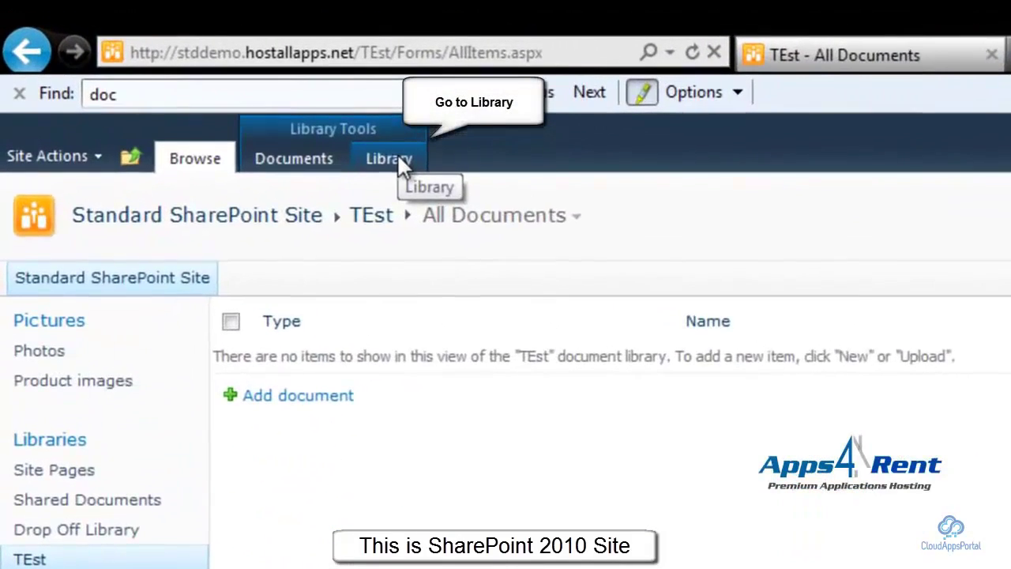
- Allow management of content types in the advanced settings of the TEst document library and save the settings
click(154, 62)
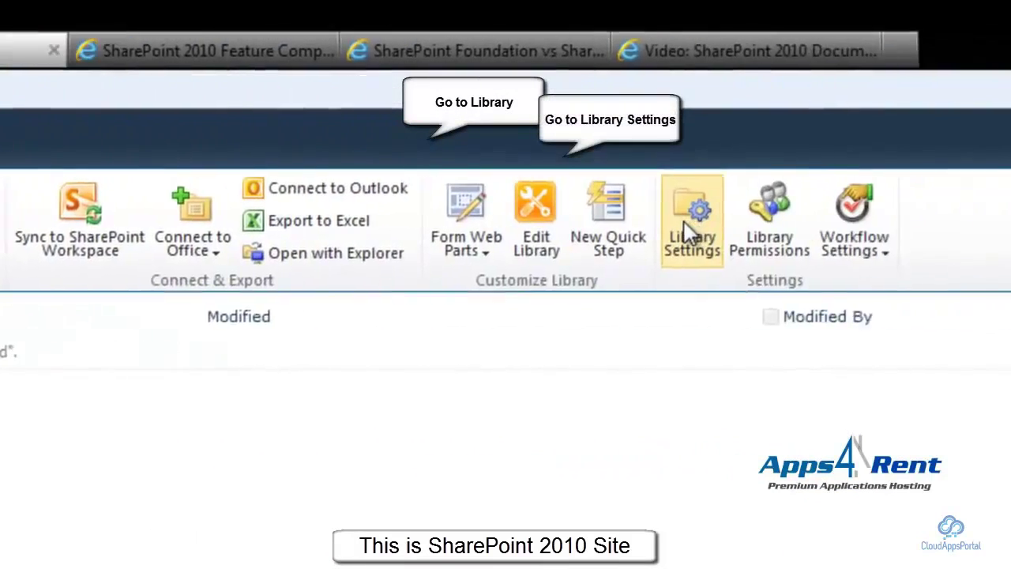
click(687, 232)
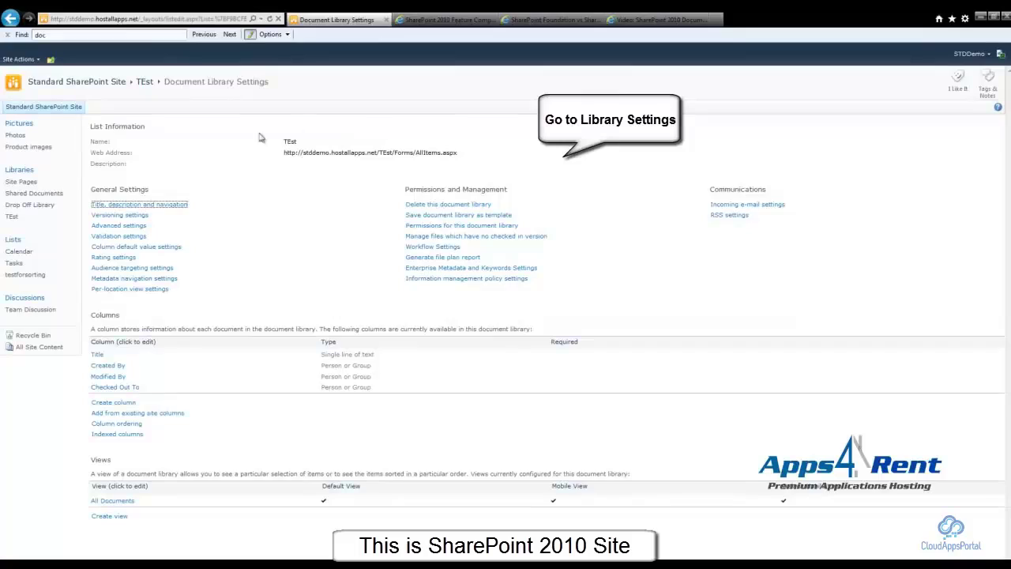
click(137, 232)
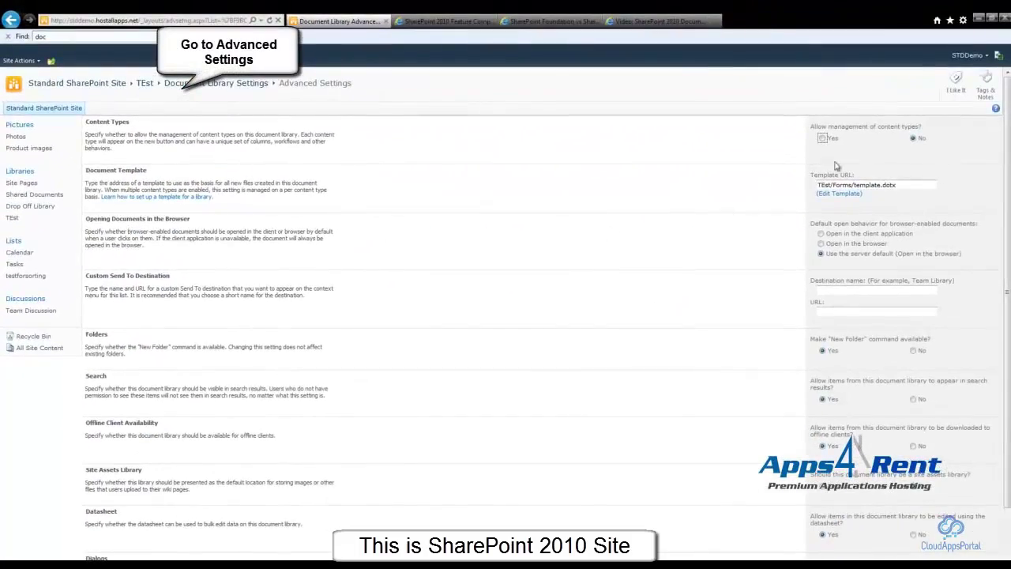
drag(922, 127, 825, 127)
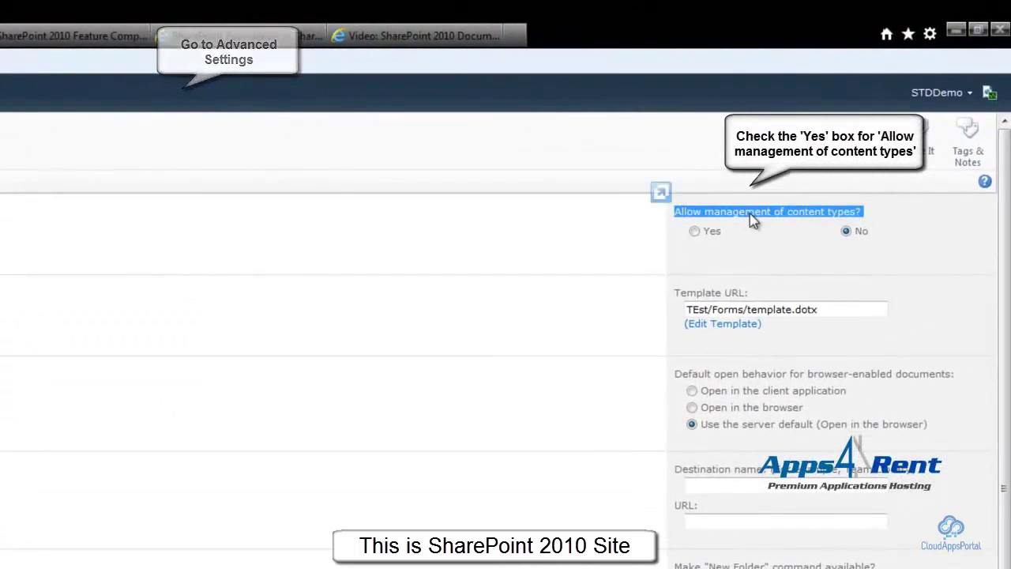
click(695, 232)
scroll(695, 236, down, 10)
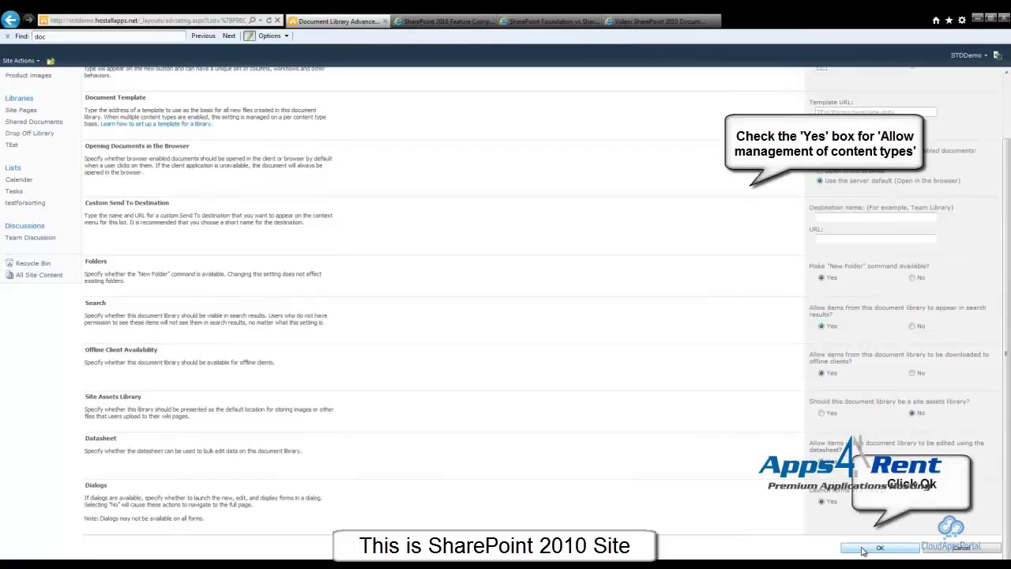
click(863, 551)
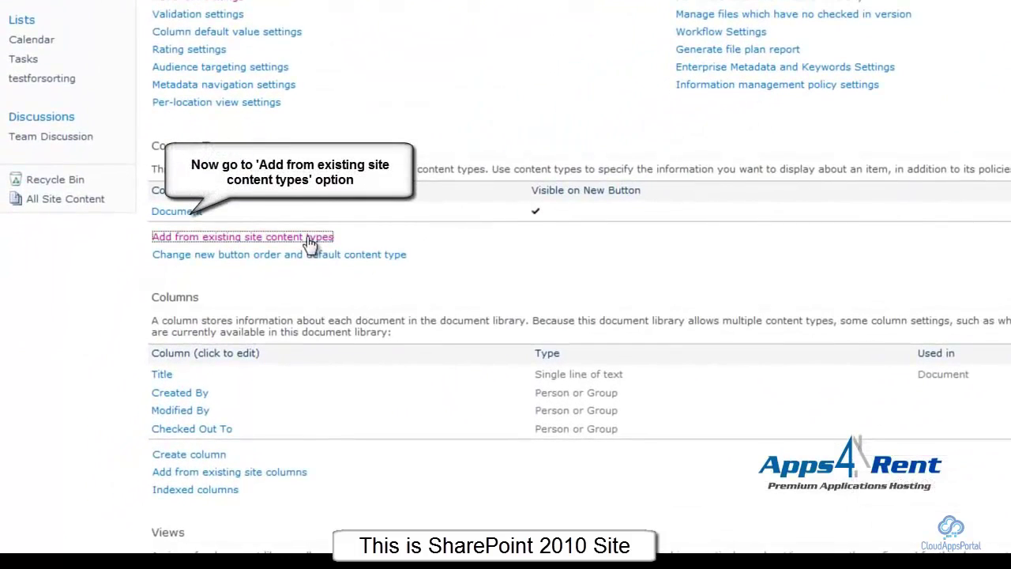
- Add the Document Set content type to the TEst library from the existing site content types
click(310, 237)
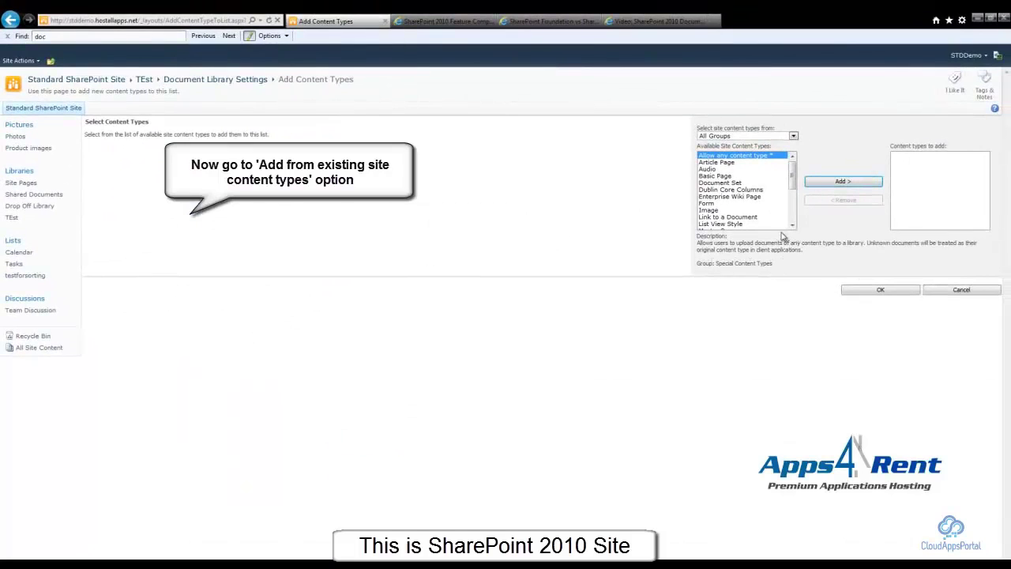
click(735, 186)
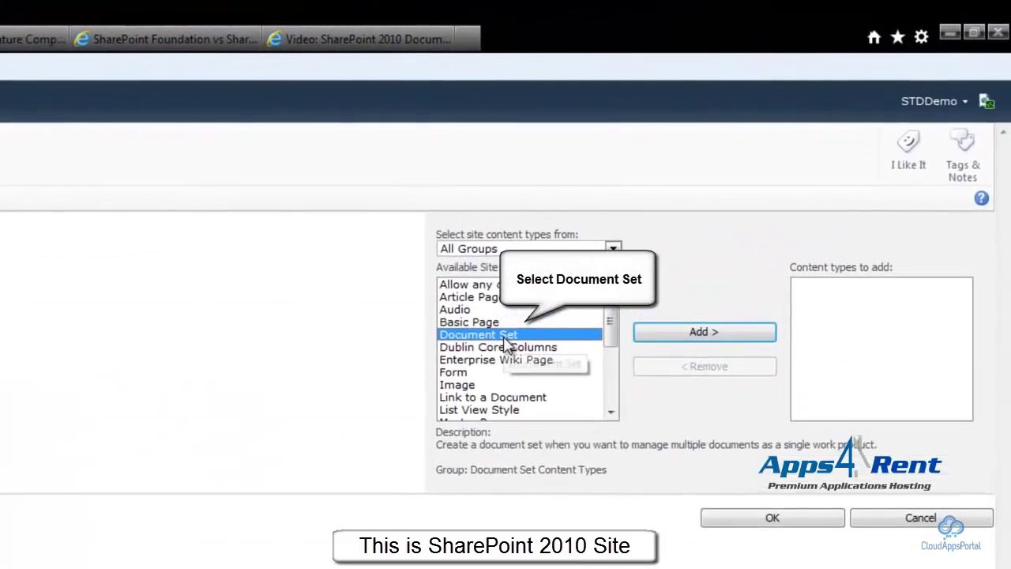
click(680, 335)
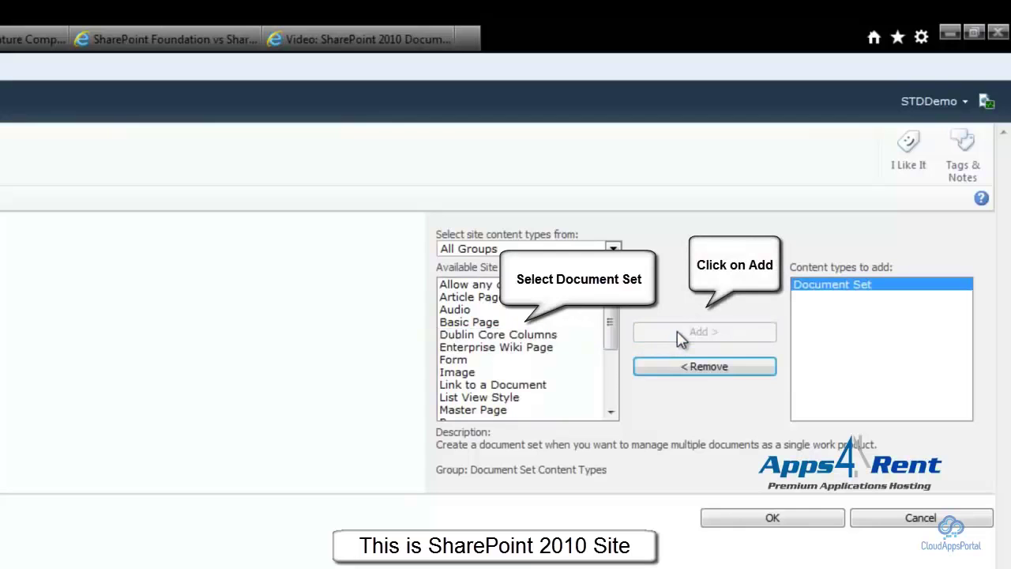
click(736, 521)
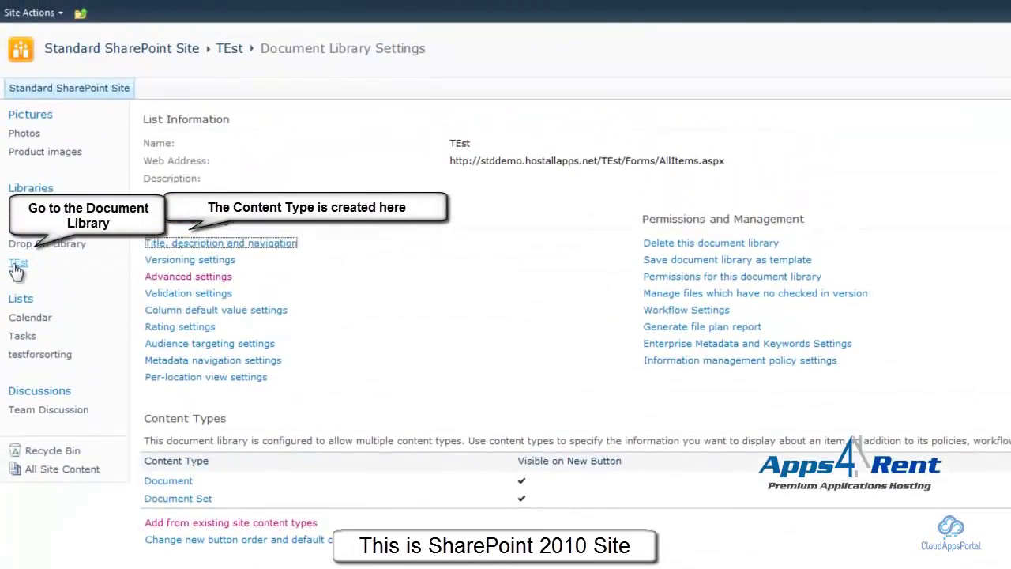
- Create a new document set named "New ERP Project" in the TEst library
click(18, 263)
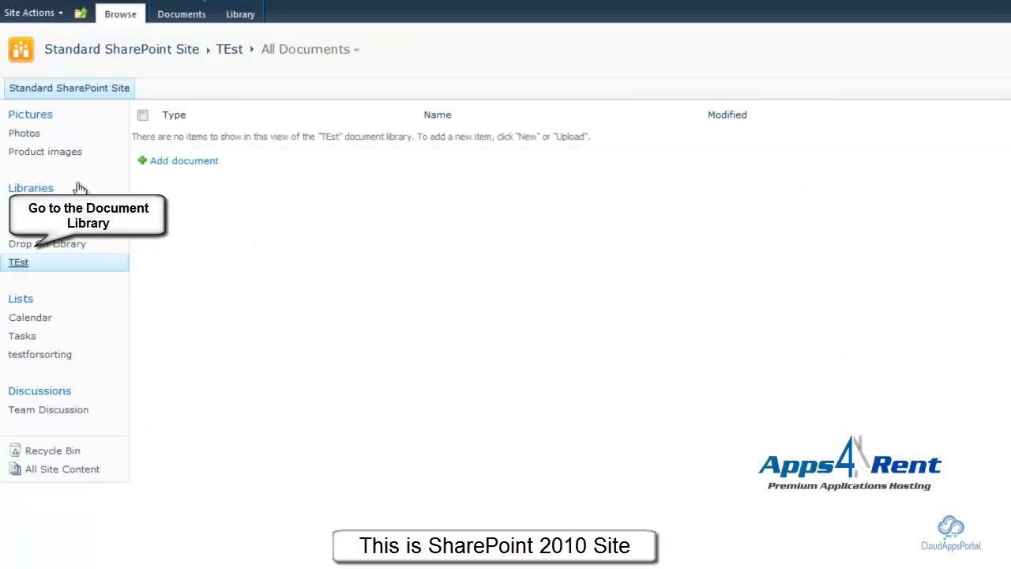
click(186, 15)
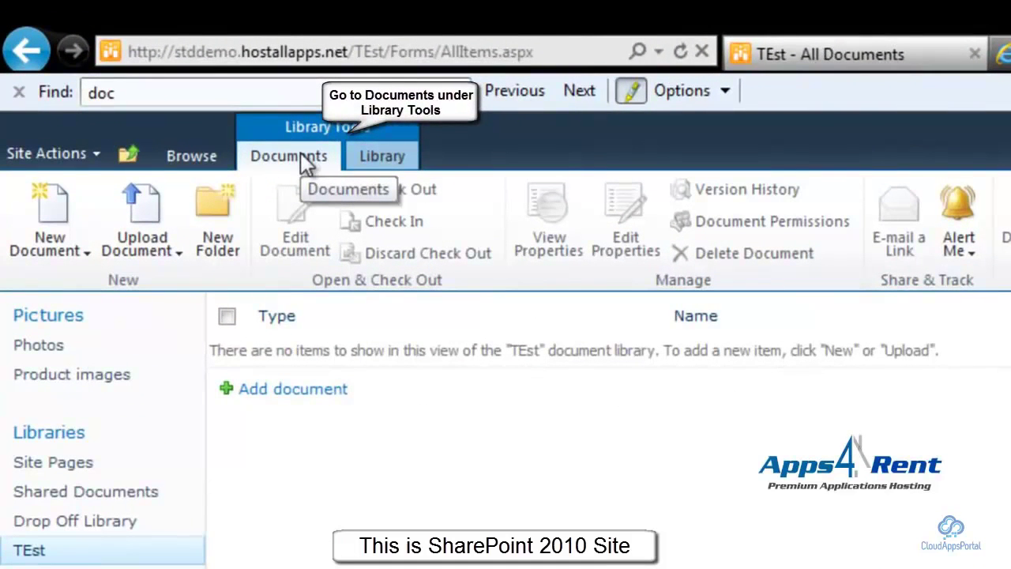
click(57, 234)
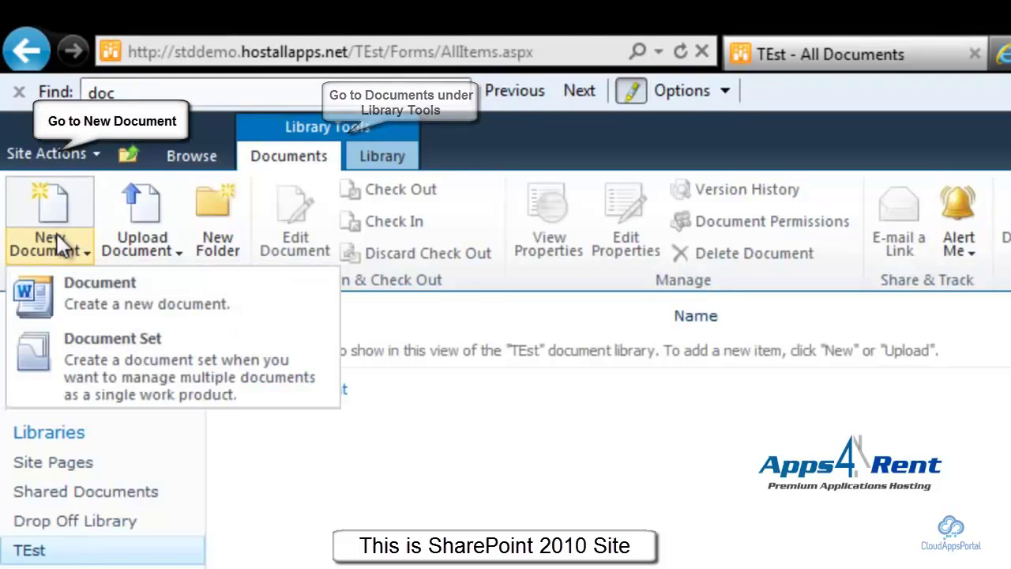
click(107, 380)
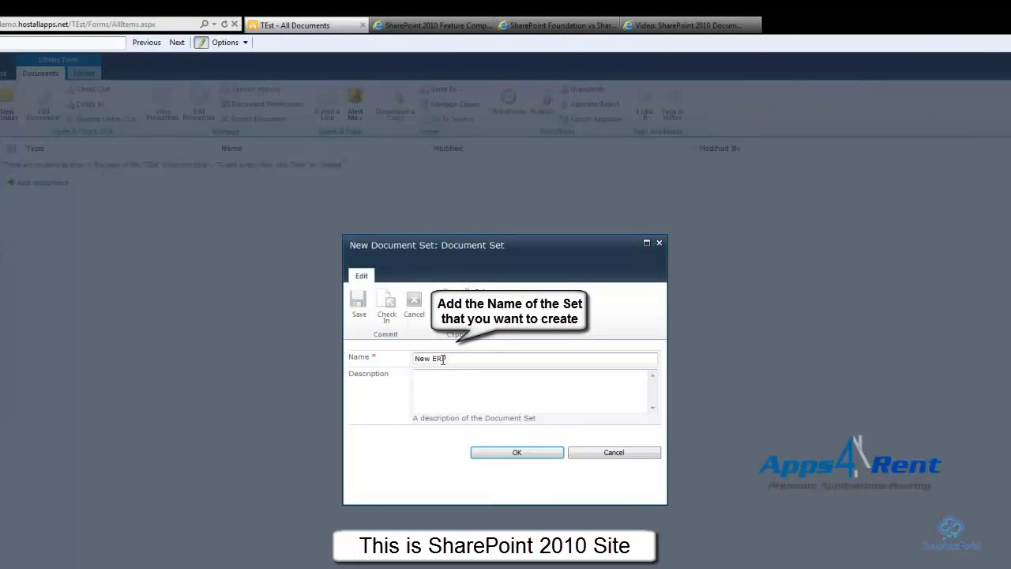
text(Projec)
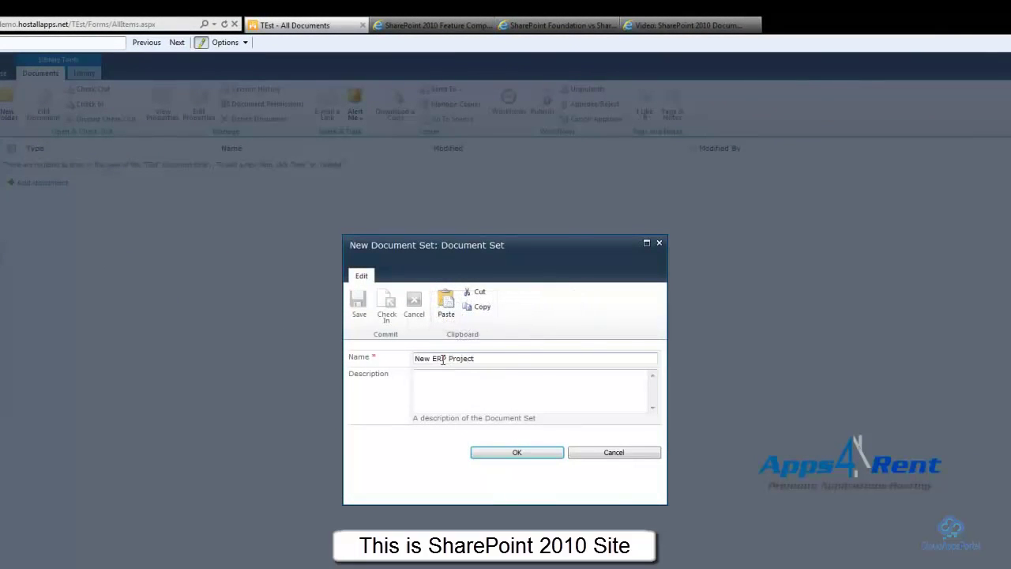
text(t)
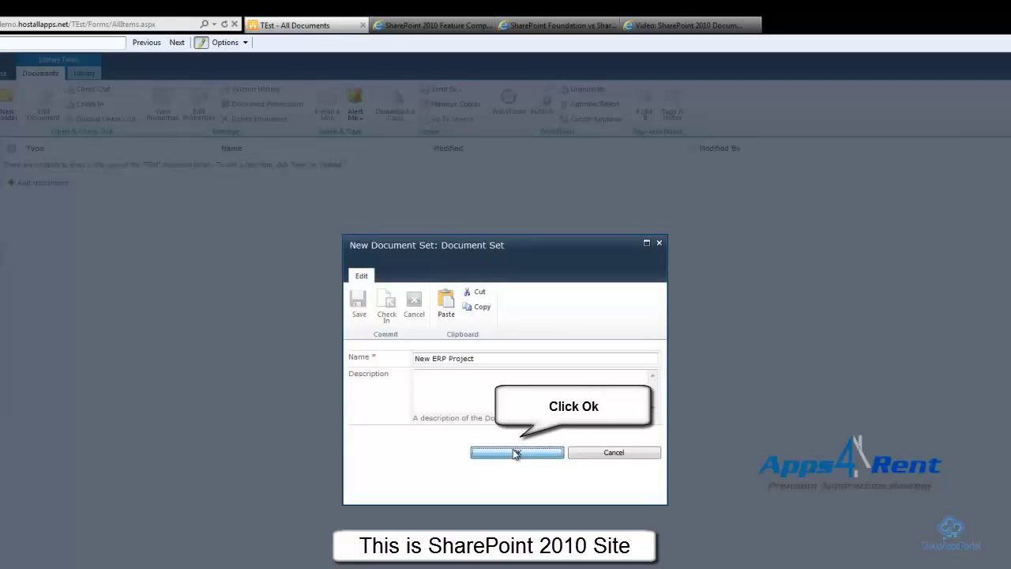
click(514, 453)
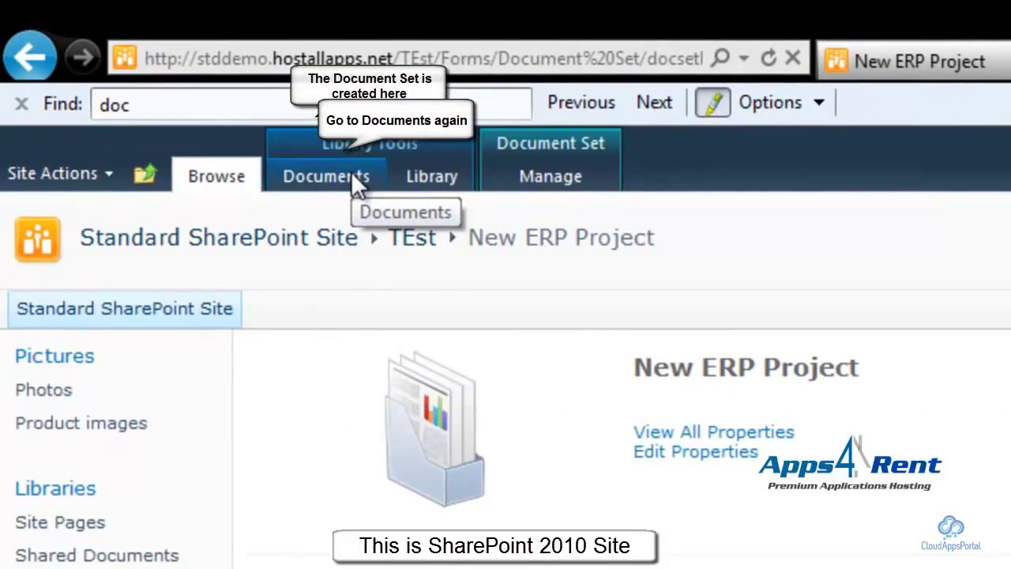
- Upload the Excel file "comparison table sharepoint foundation vs. dropbox" from the Desktop to the New ERP Project set and save its properties
click(121, 62)
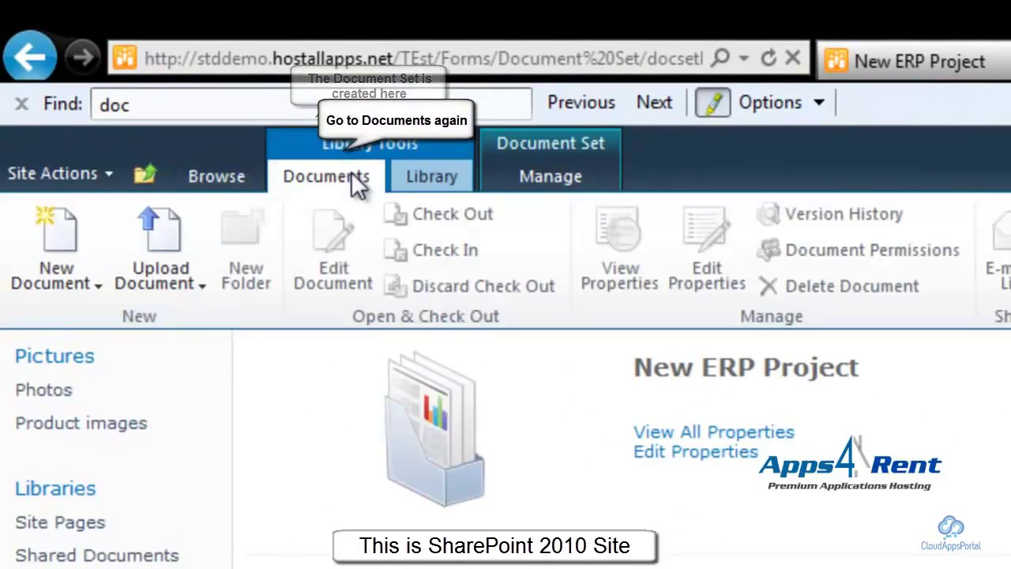
click(155, 269)
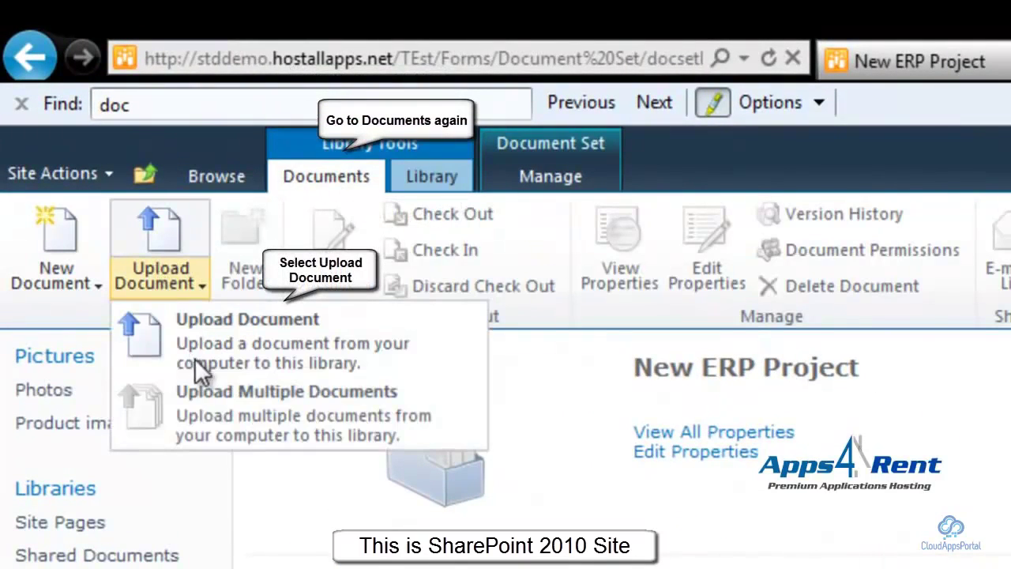
click(266, 351)
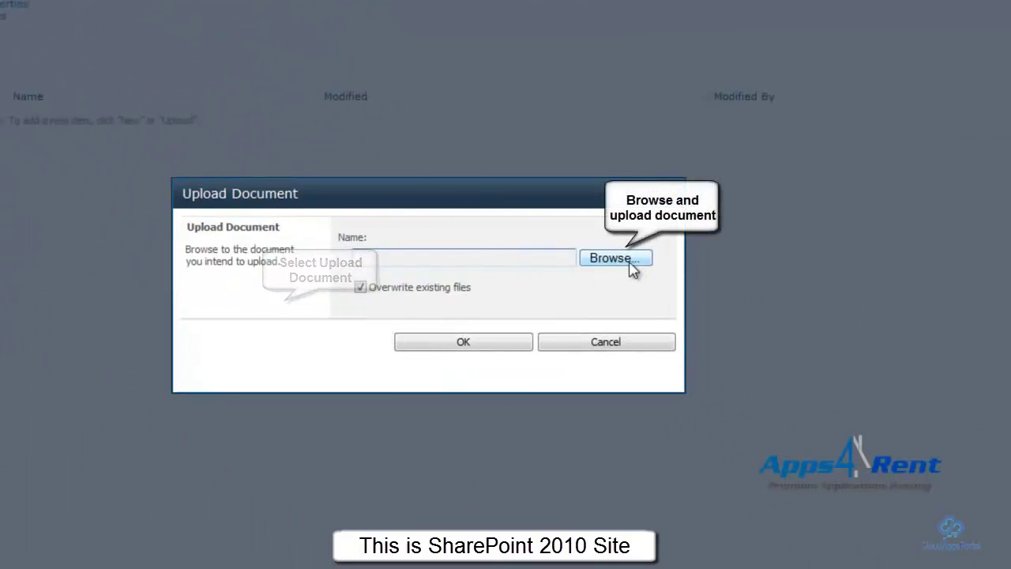
click(617, 259)
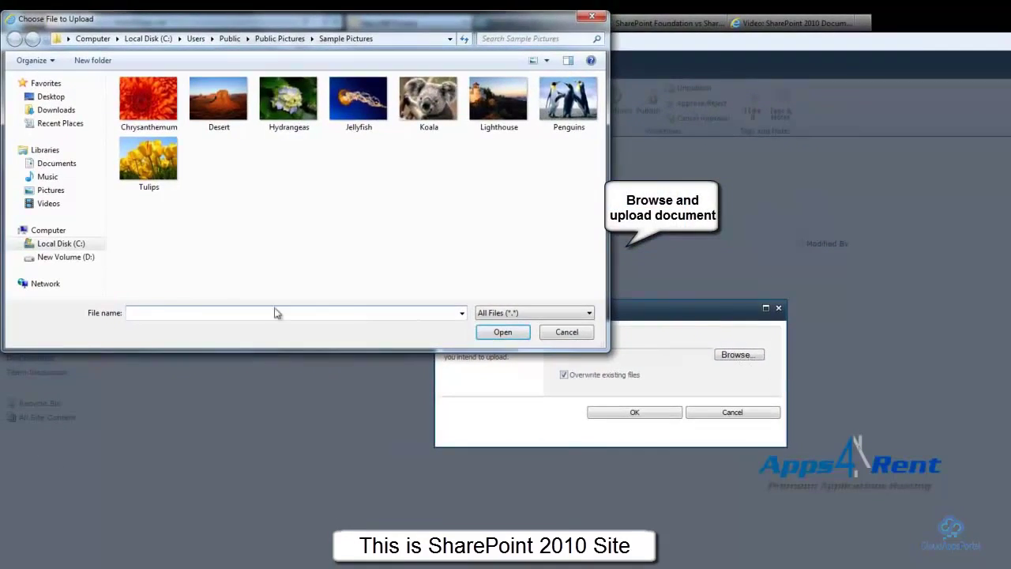
click(52, 97)
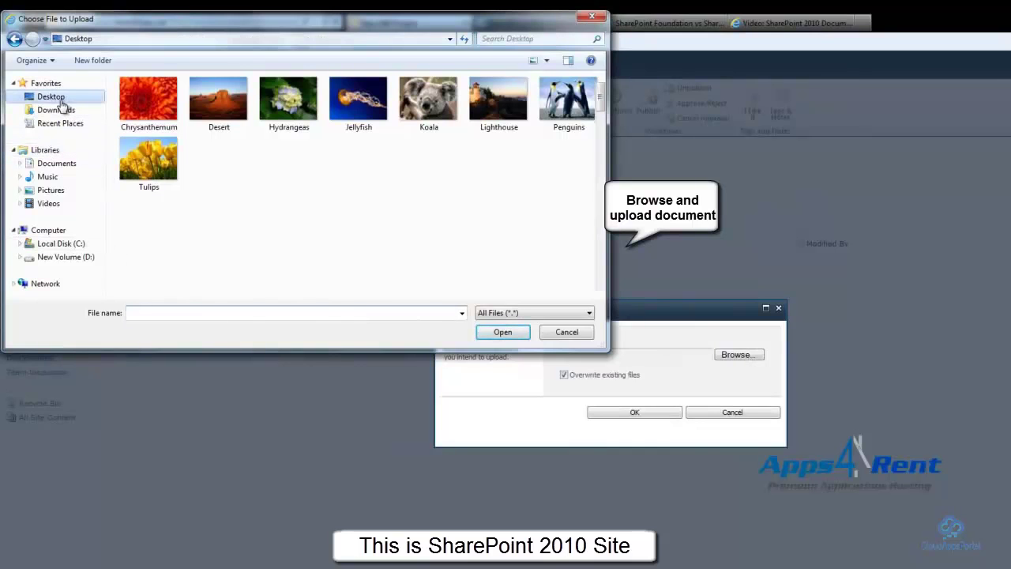
drag(603, 296, 601, 297)
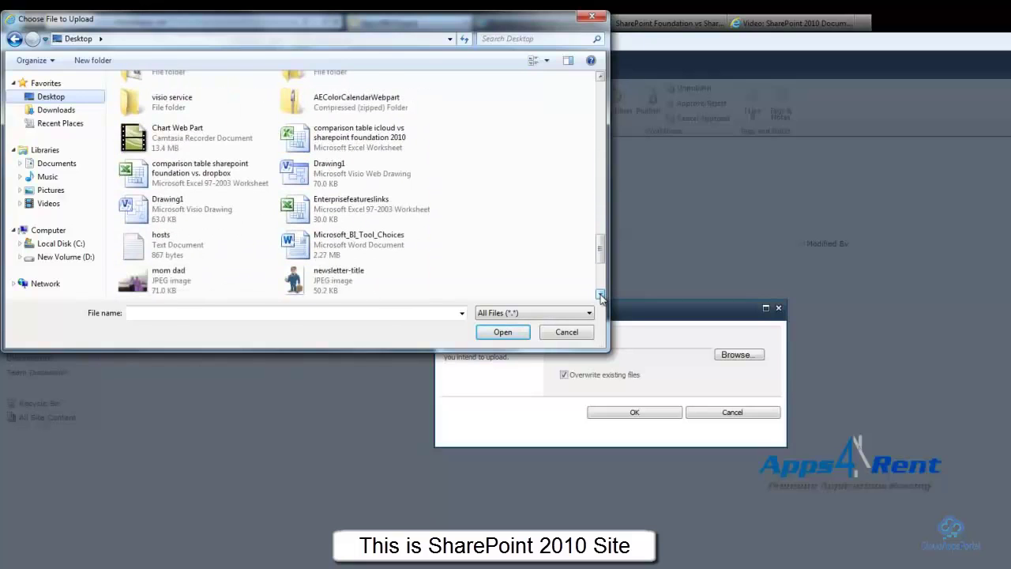
double_click(179, 177)
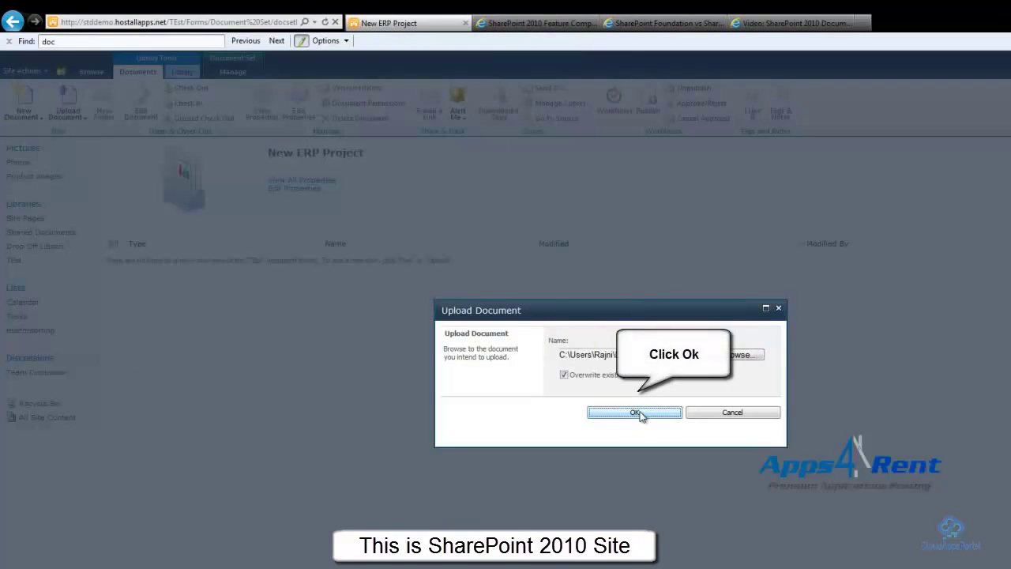
click(639, 413)
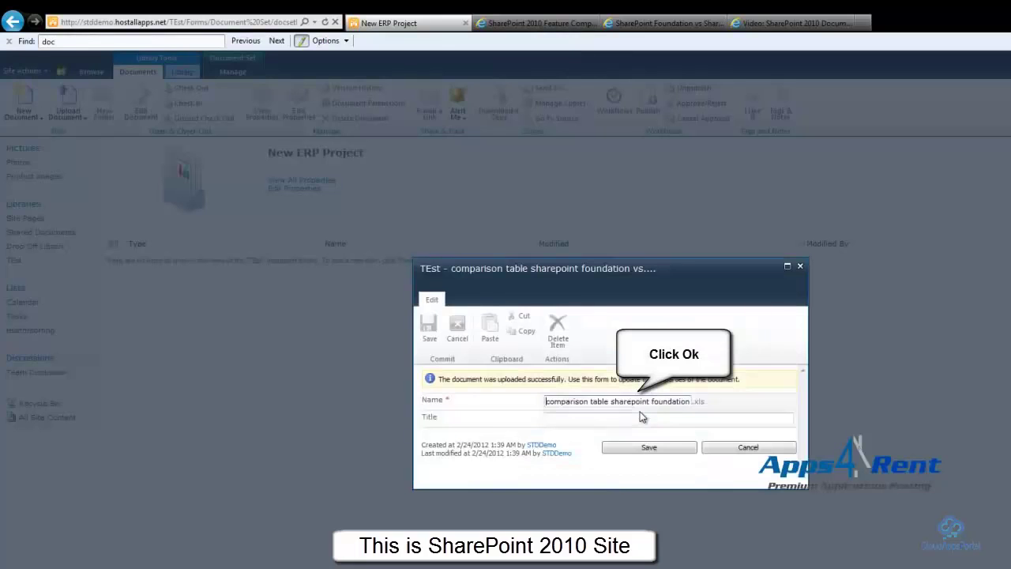
click(653, 448)
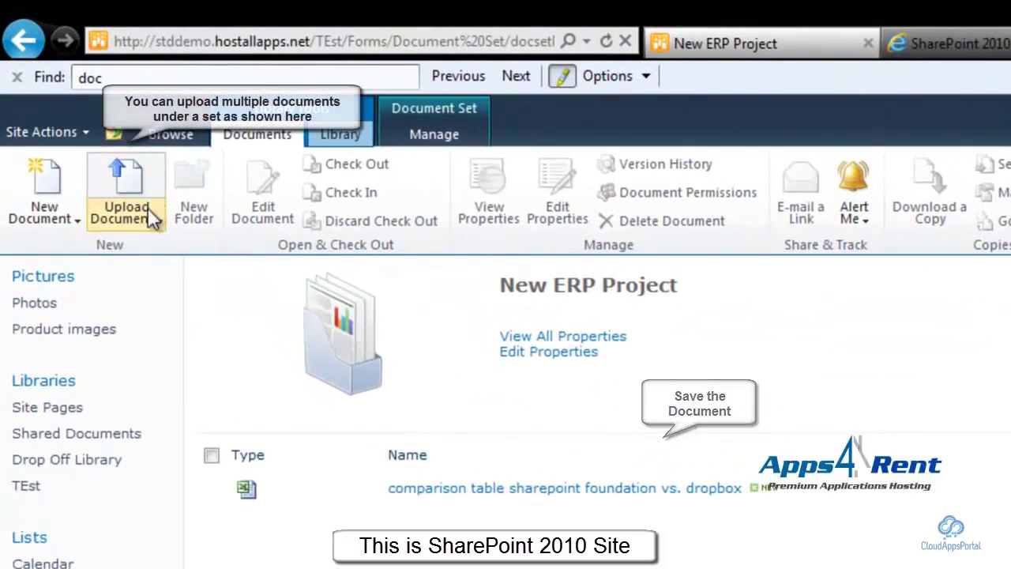
- Upload the Excel file "sharepoint foundation vs iDrive" from the Desktop to the New ERP Project set and save its properties
click(147, 209)
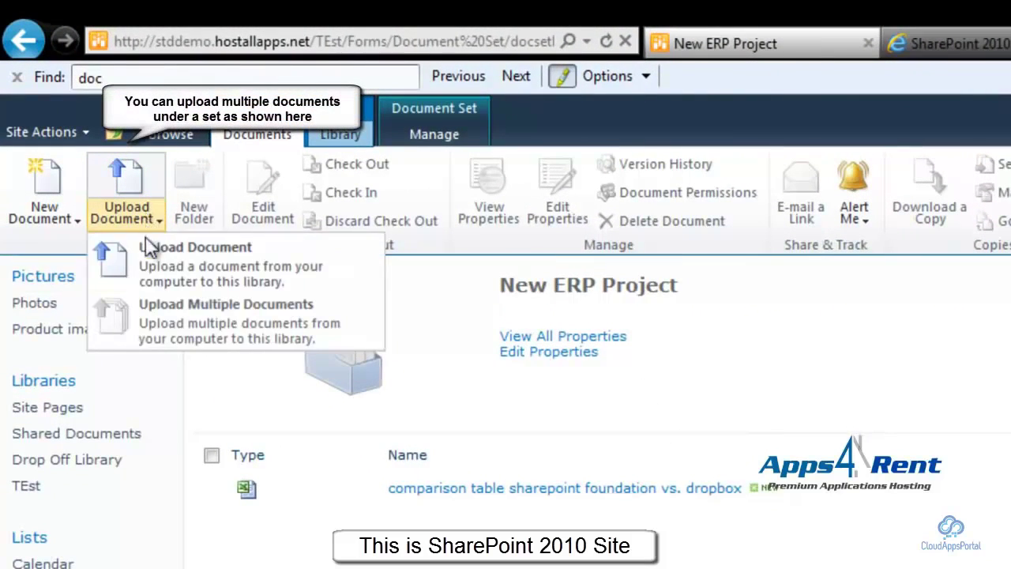
click(162, 272)
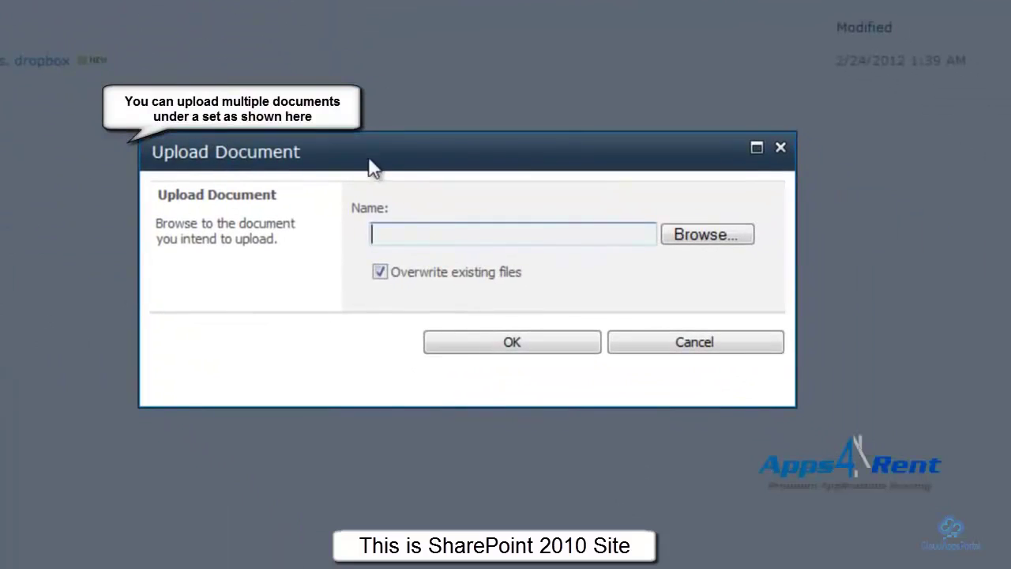
click(702, 236)
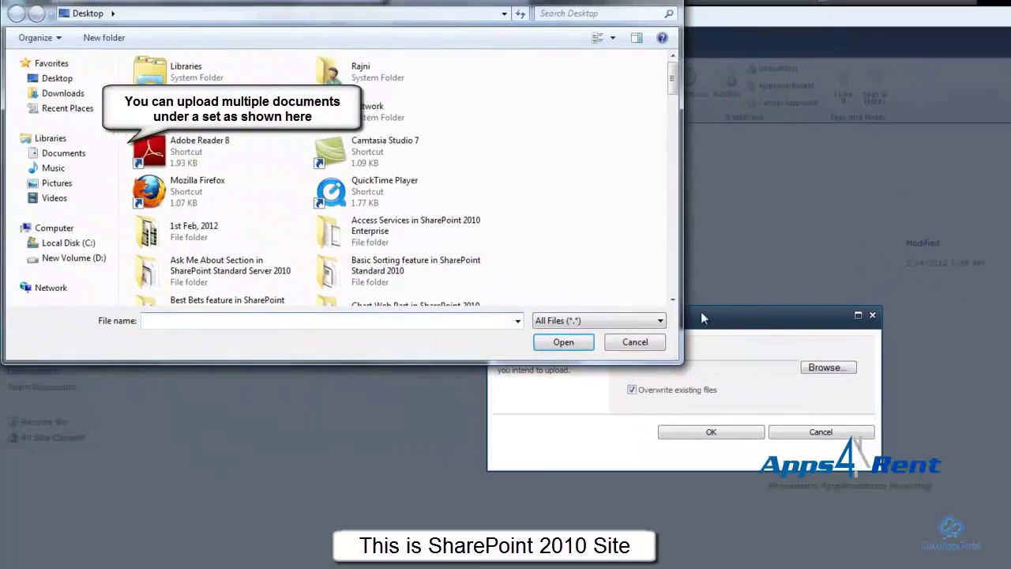
click(673, 301)
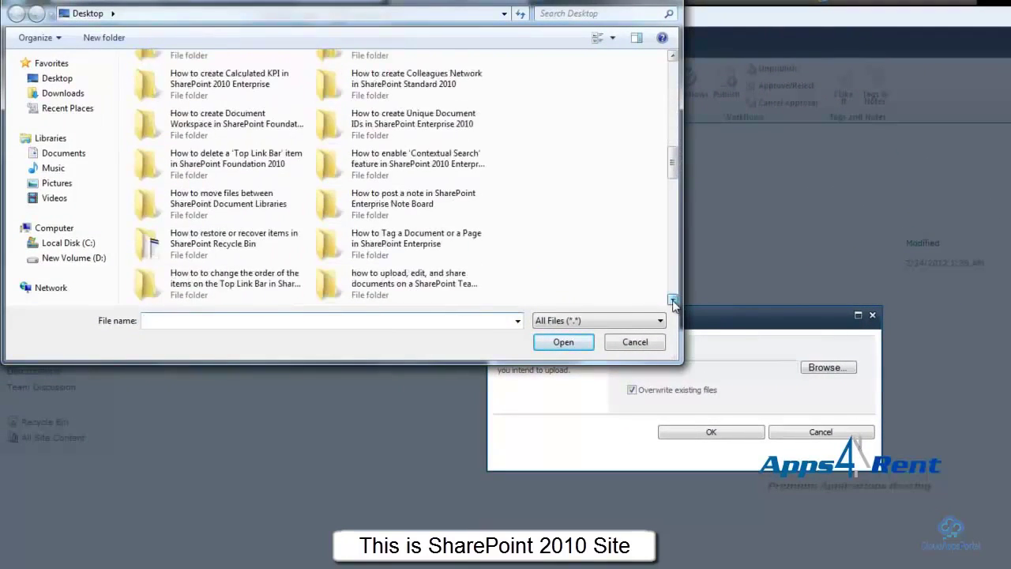
scroll(606, 284, down, 6)
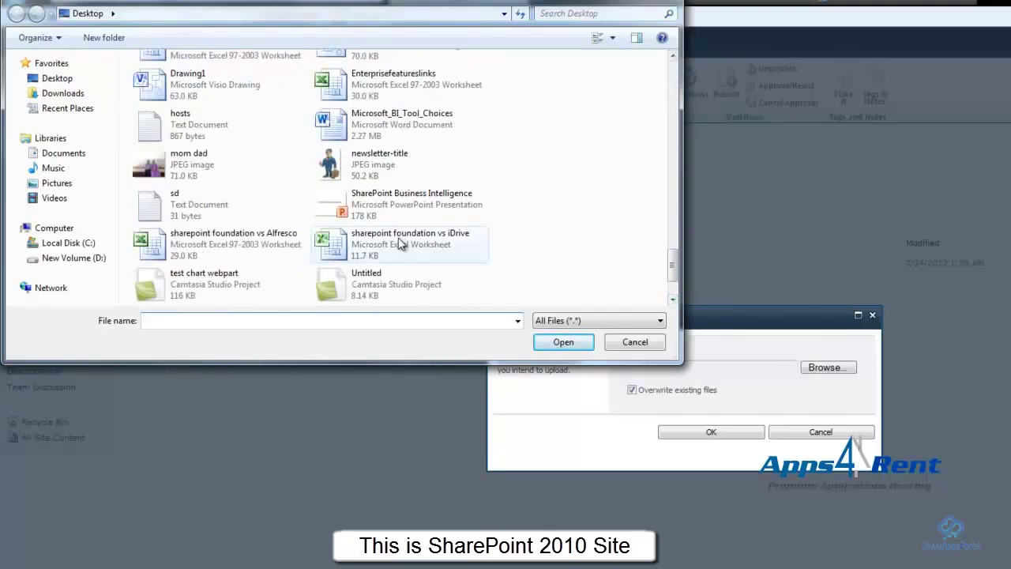
double_click(401, 244)
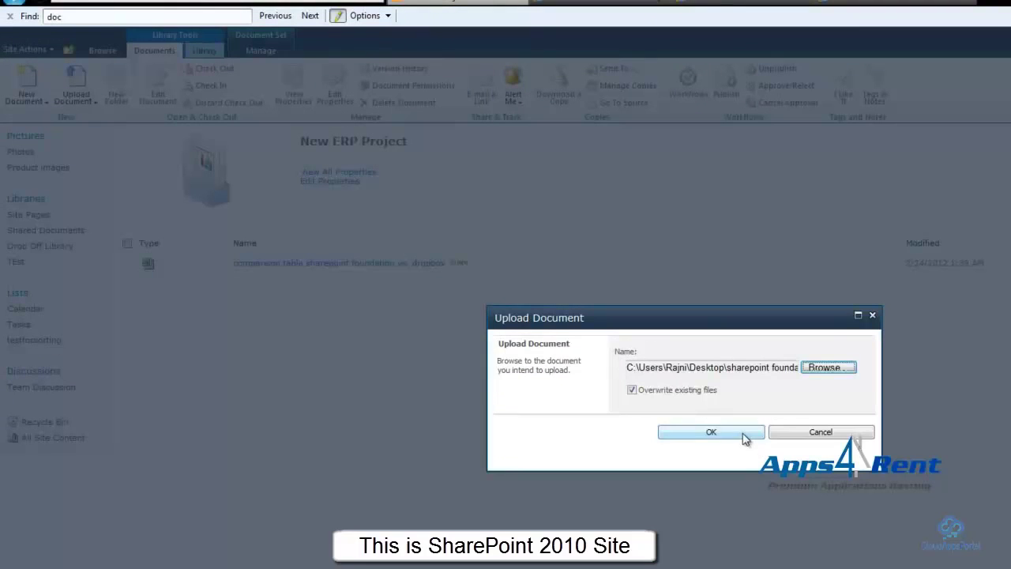
click(743, 433)
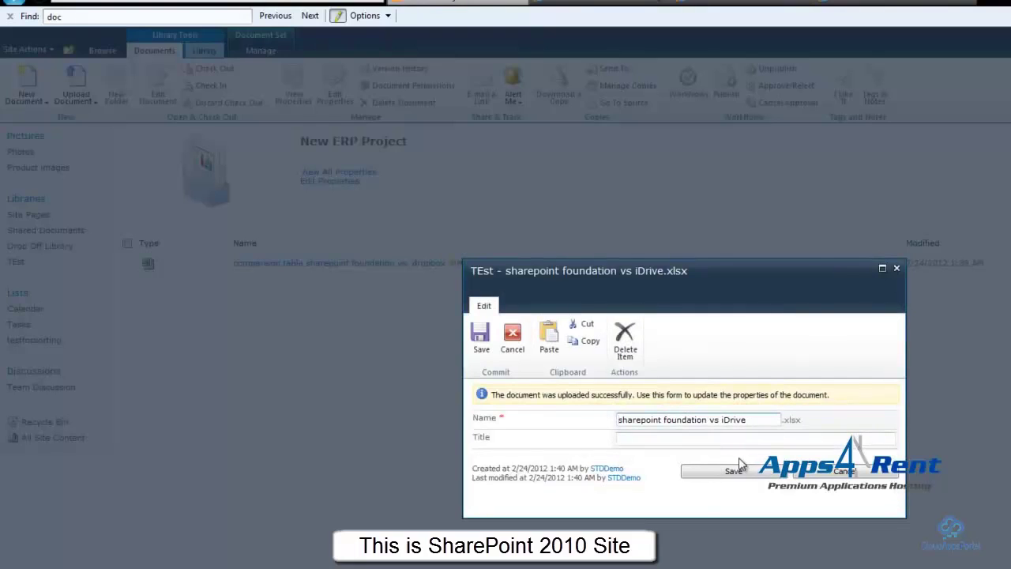
click(734, 472)
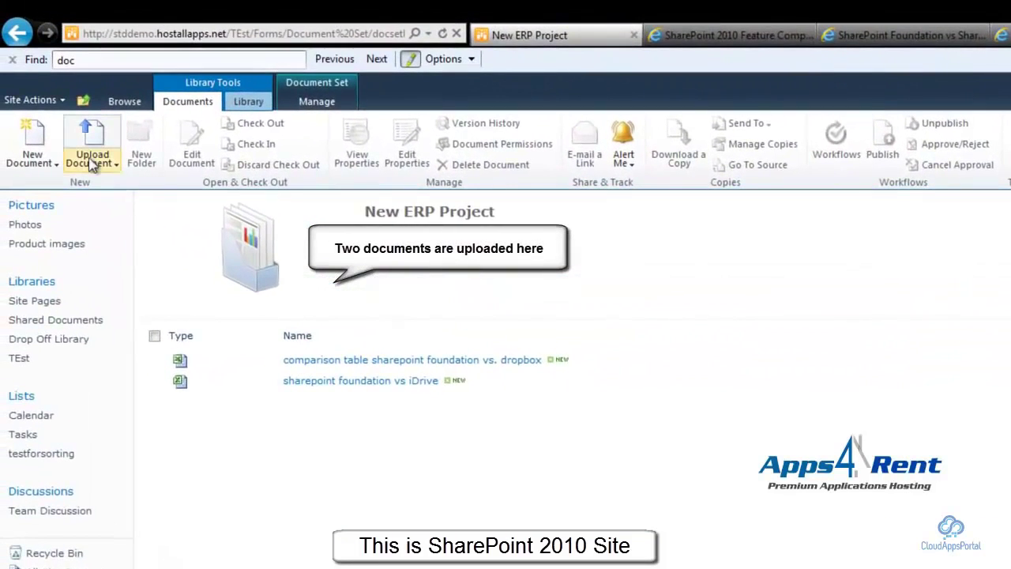
click(92, 164)
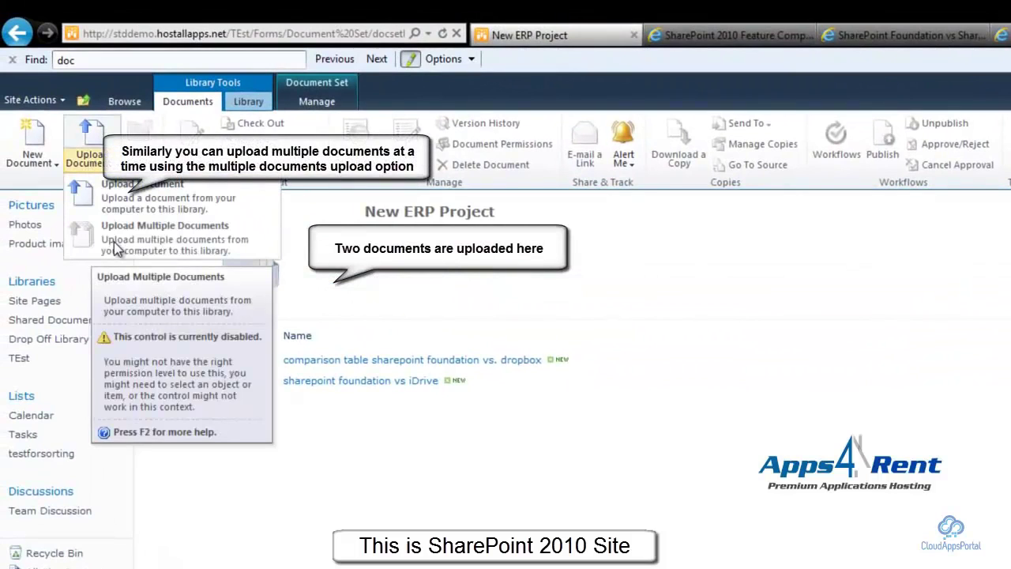
click(616, 563)
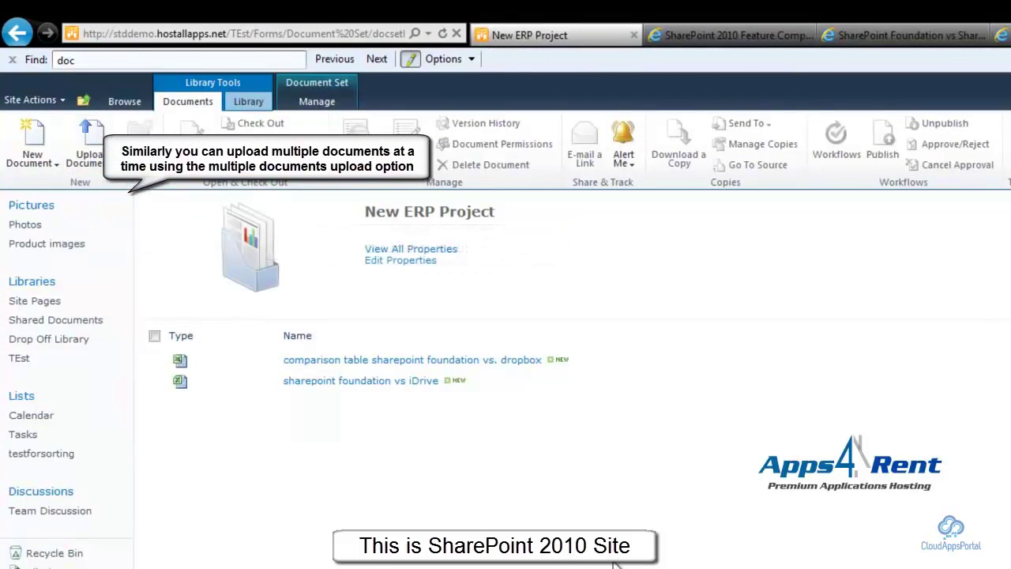